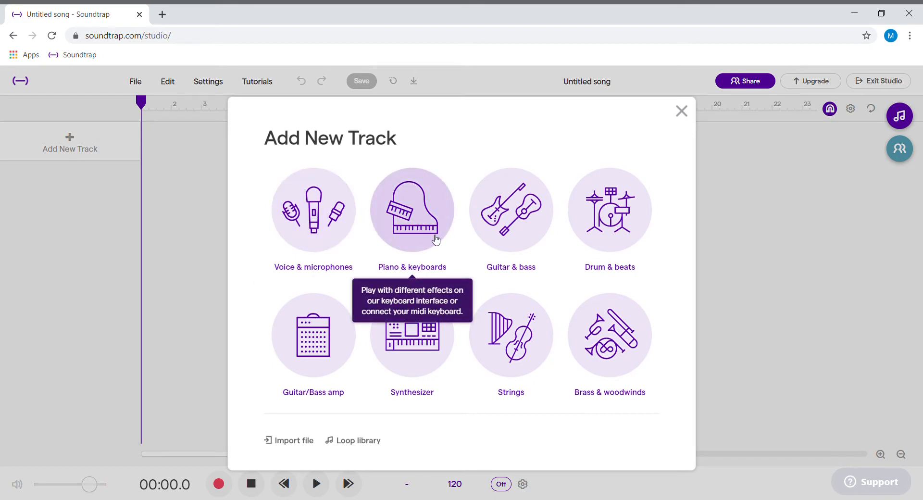
Add a Piano & keyboards track, keep the Grand Piano preset, and show its piano roll.
click(436, 241)
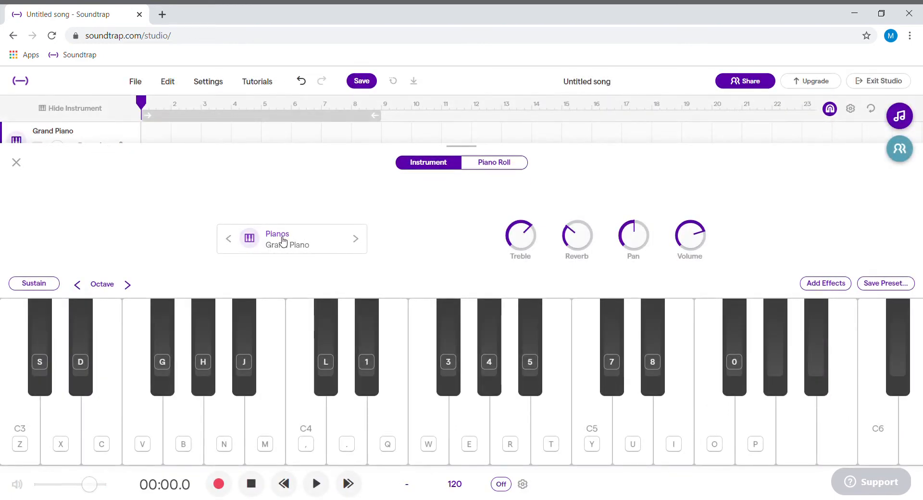
click(284, 240)
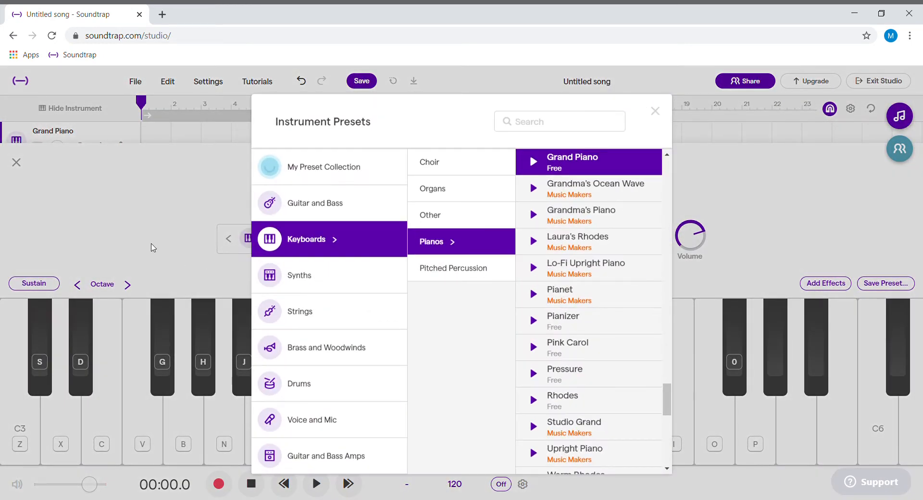
click(152, 248)
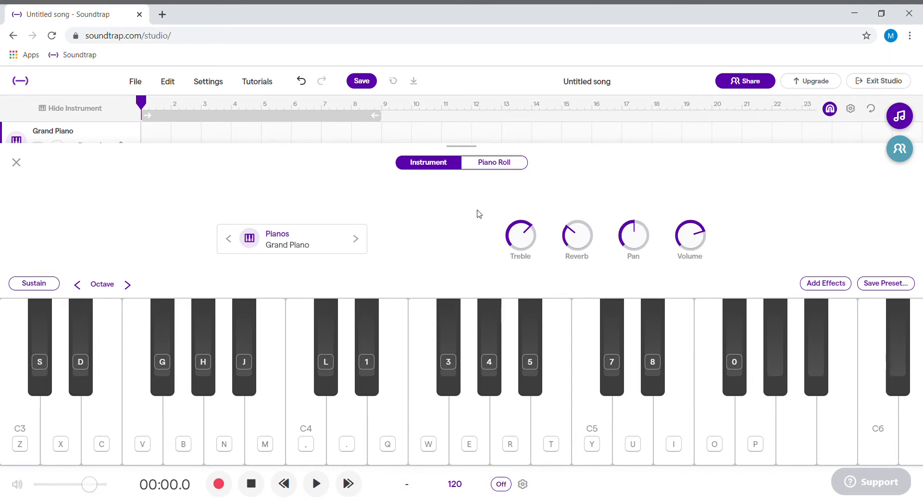
click(499, 166)
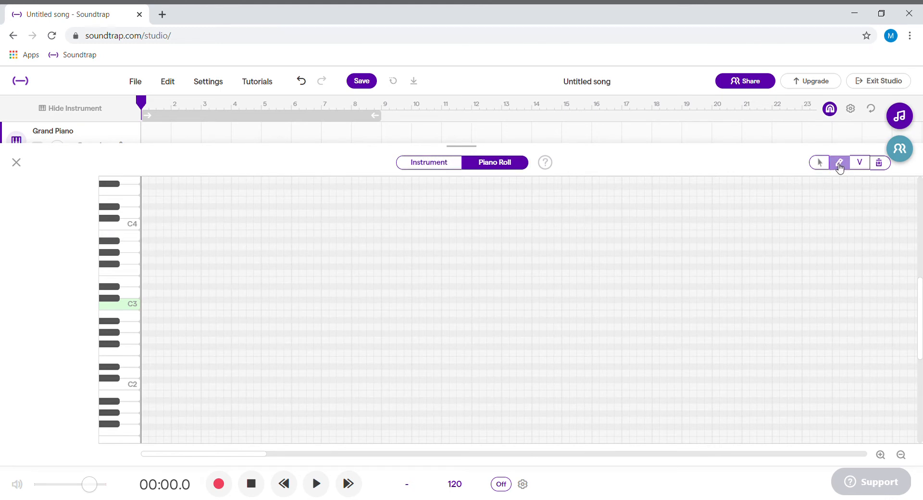
Audition C3, E3 and G3, draw them as a short chord at the start of bar 1, and play it back.
click(135, 304)
click(136, 306)
click(135, 279)
click(135, 261)
click(145, 307)
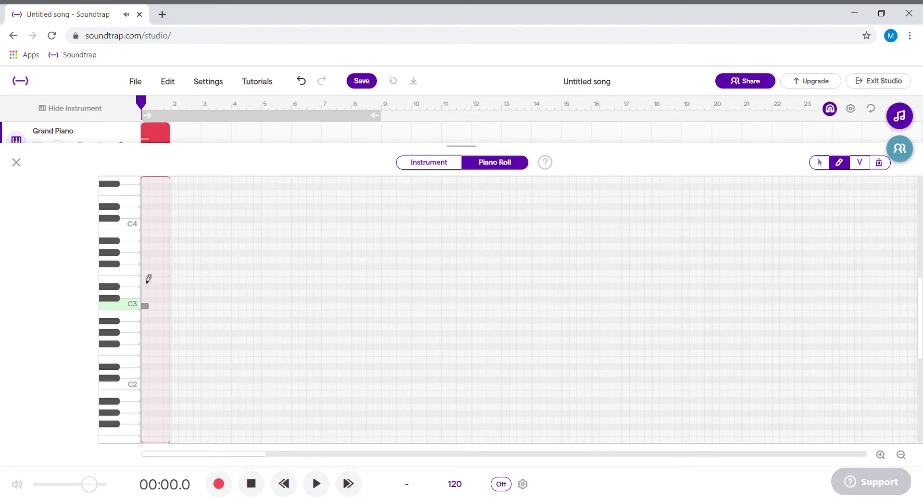
click(145, 280)
click(146, 261)
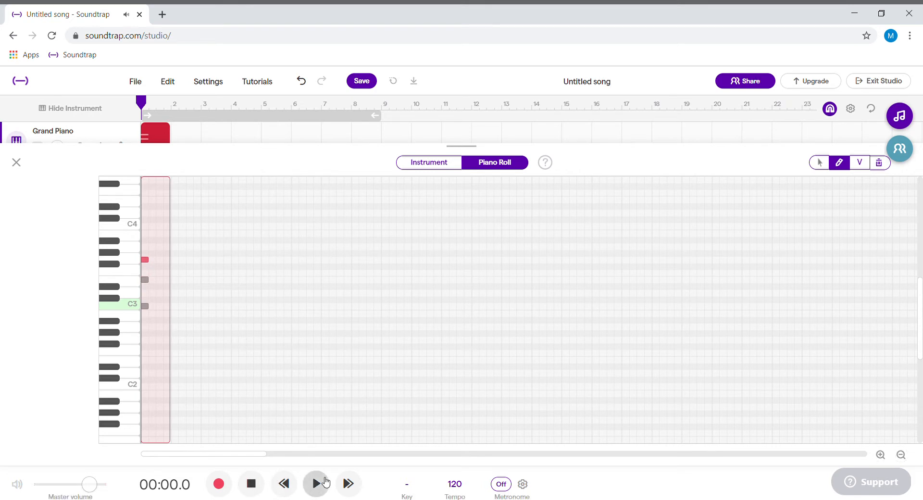
click(323, 483)
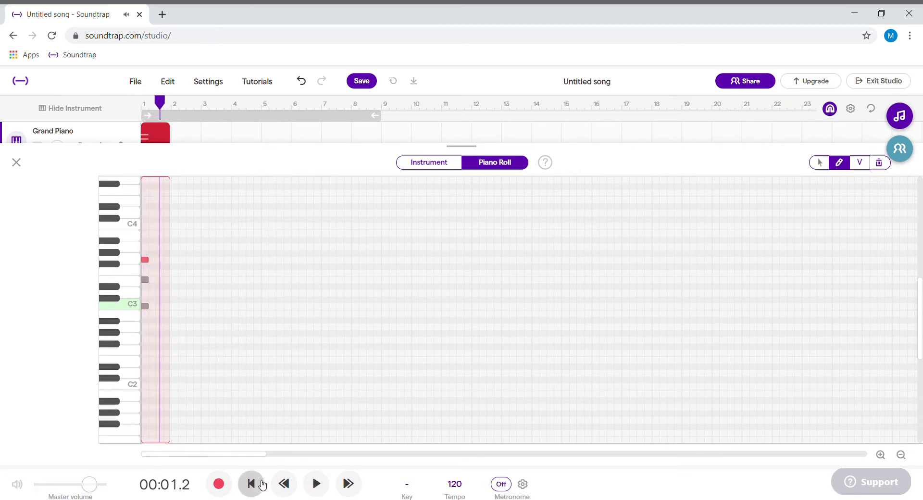
click(284, 484)
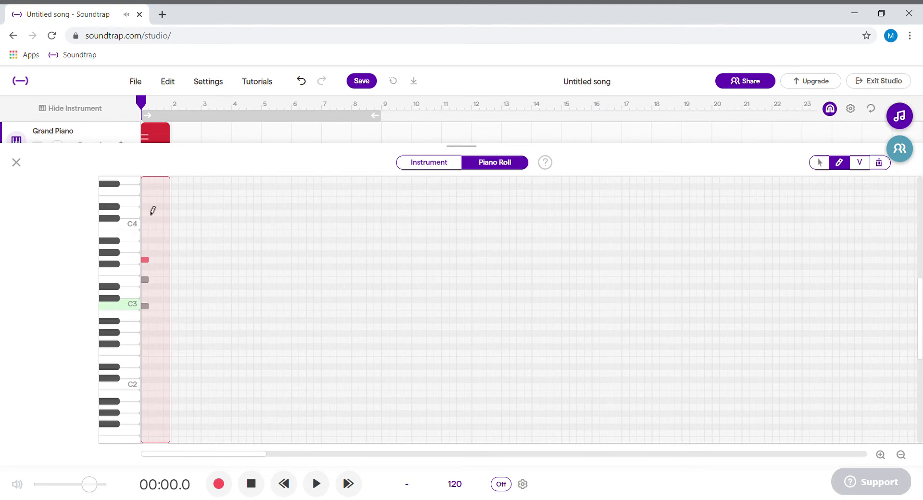
Extend the Grand Piano region to four bars and enable looping over bars 1 to 4.
click(16, 163)
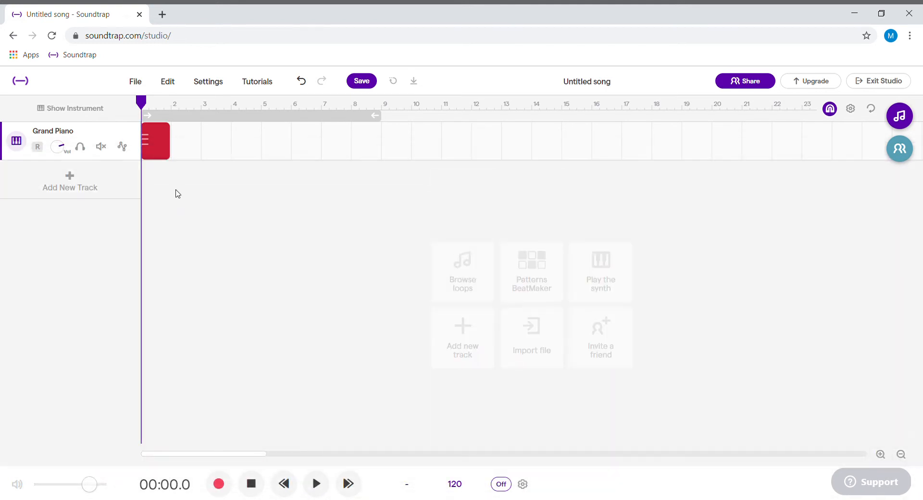
mouse_move(171, 141)
drag(169, 159, 259, 156)
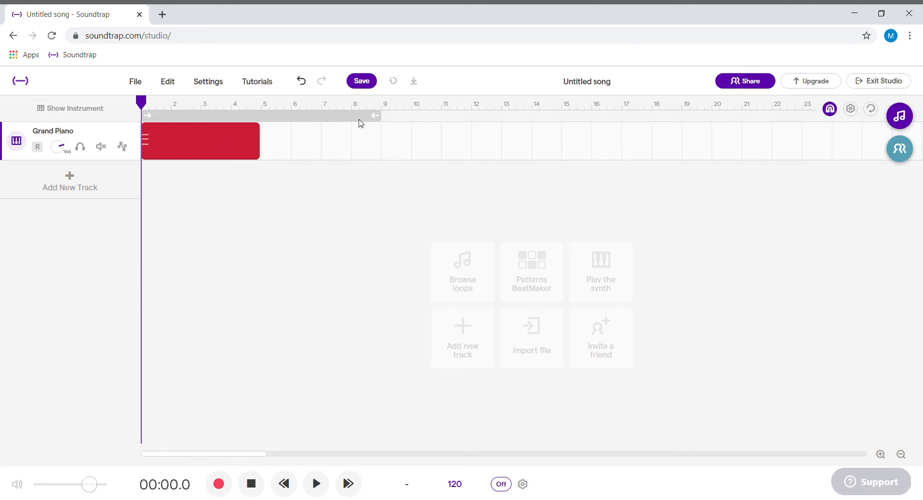
drag(380, 122, 260, 123)
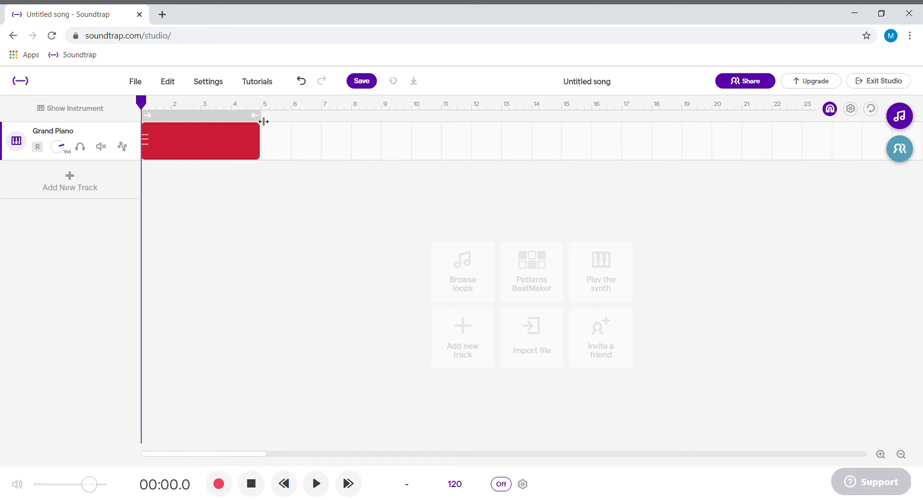
click(224, 118)
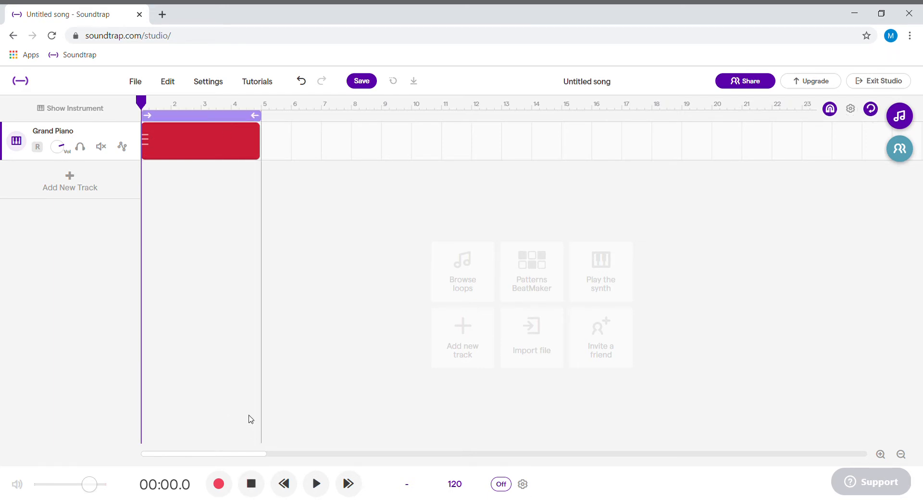
Draw short chords E3-G3-B3 in bar 2, D3-F#3-A3 in bar 3 and G3-B3-D4 in bar 4, and play them back.
double_click(204, 139)
click(839, 162)
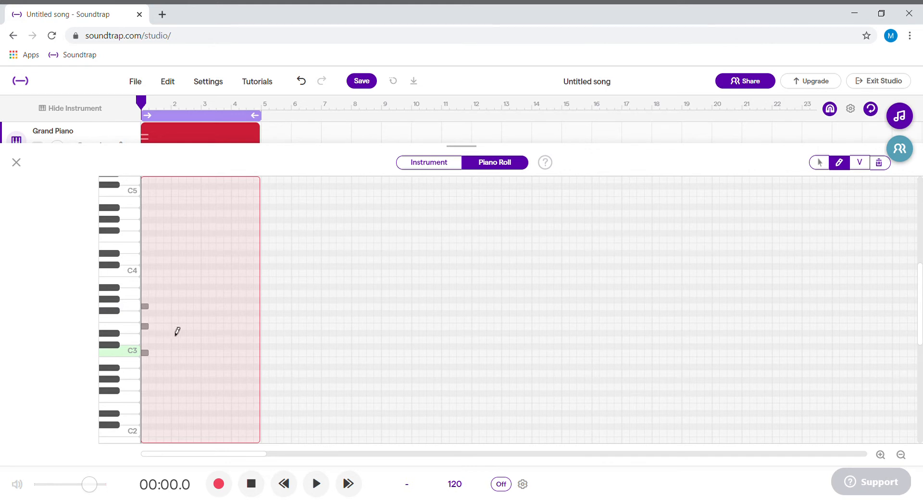
click(175, 327)
click(174, 306)
click(175, 280)
click(205, 339)
click(205, 313)
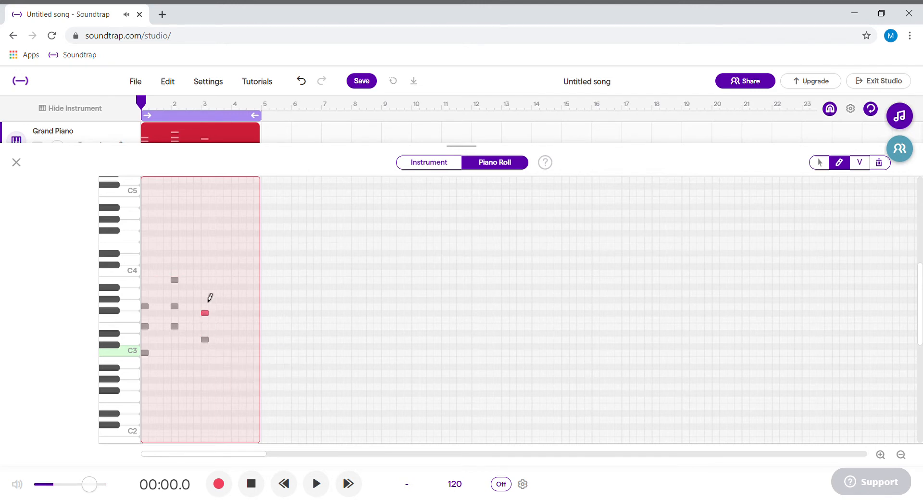
click(205, 293)
click(234, 306)
click(235, 279)
click(236, 260)
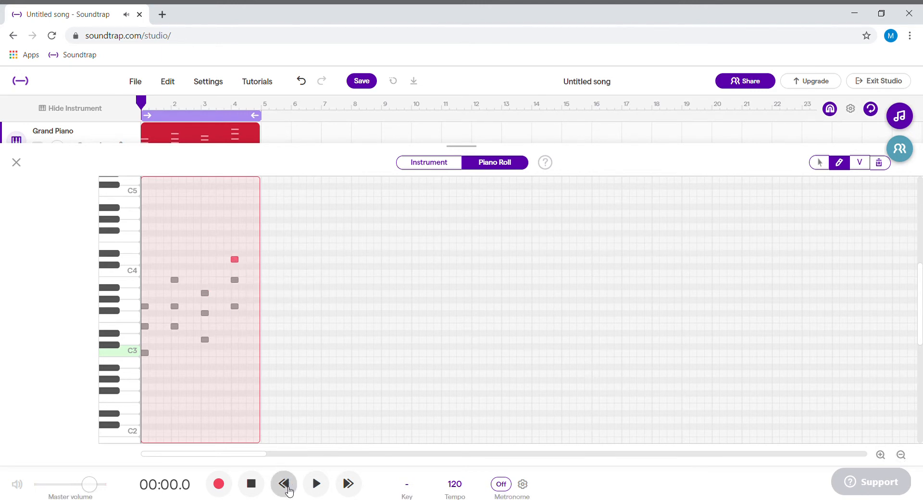
click(316, 484)
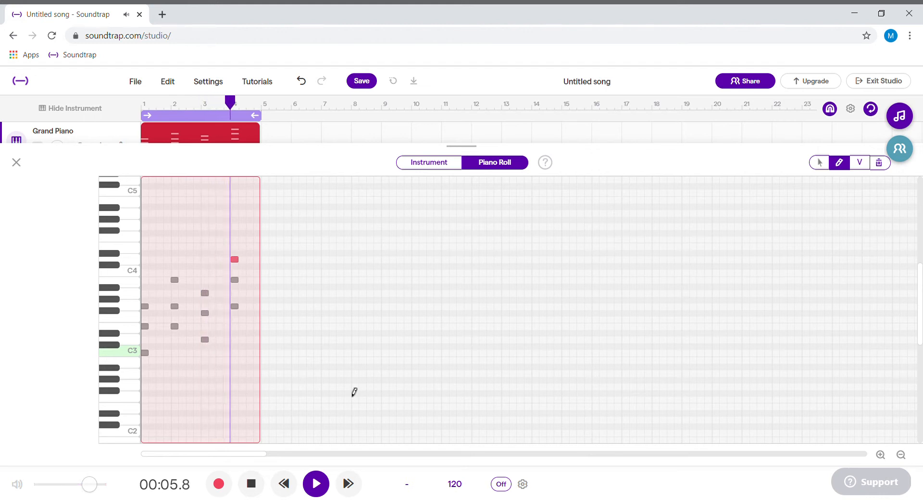
key(space)
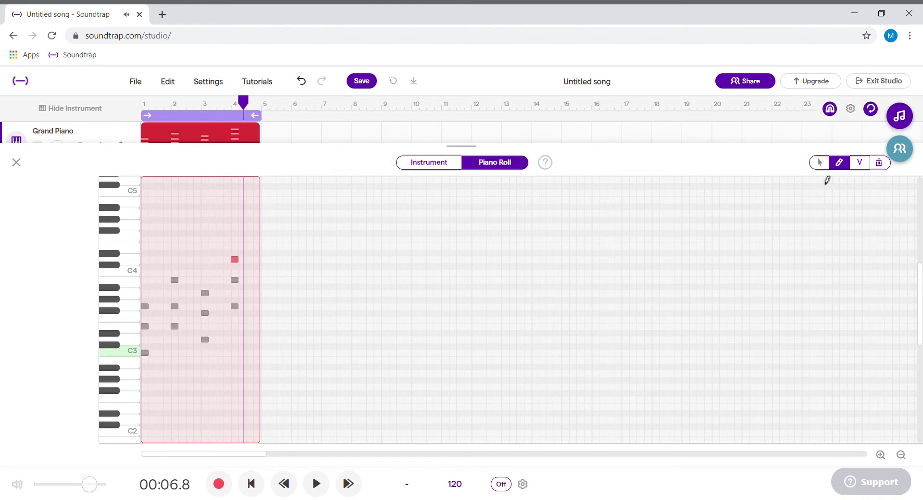
Lengthen the three notes of the bar 4 chord to fill the whole bar and play back the result.
click(824, 163)
click(234, 261)
drag(235, 262, 264, 262)
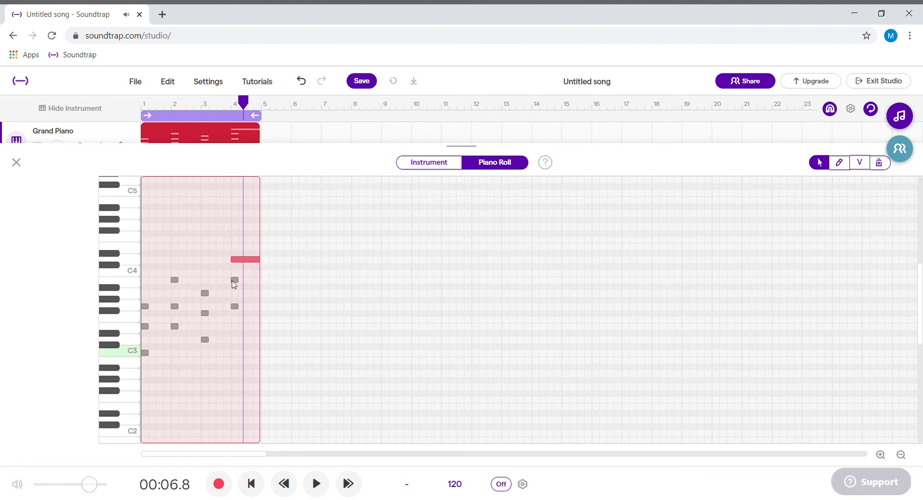
click(234, 281)
drag(239, 281, 262, 310)
click(234, 306)
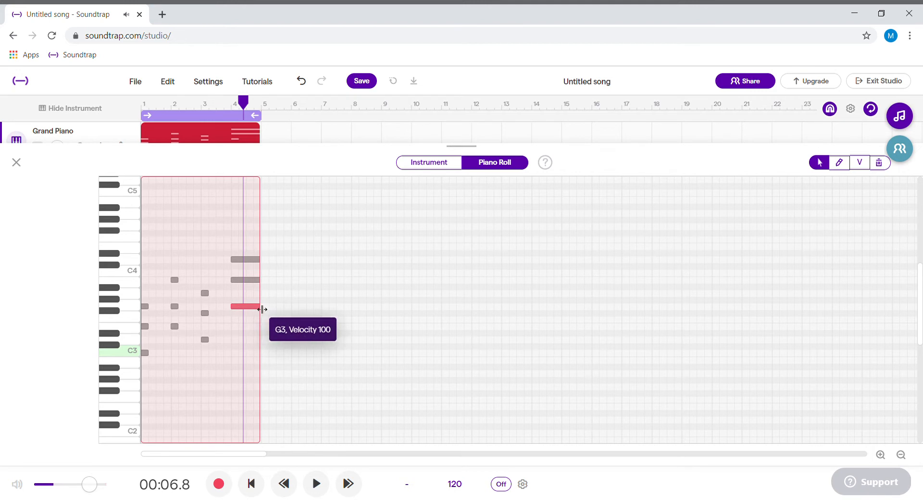
click(233, 345)
key(space)
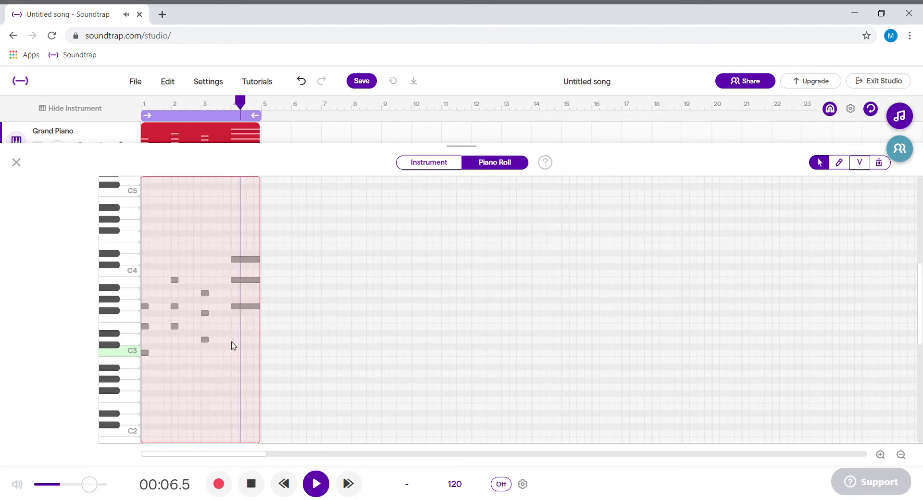
key(space)
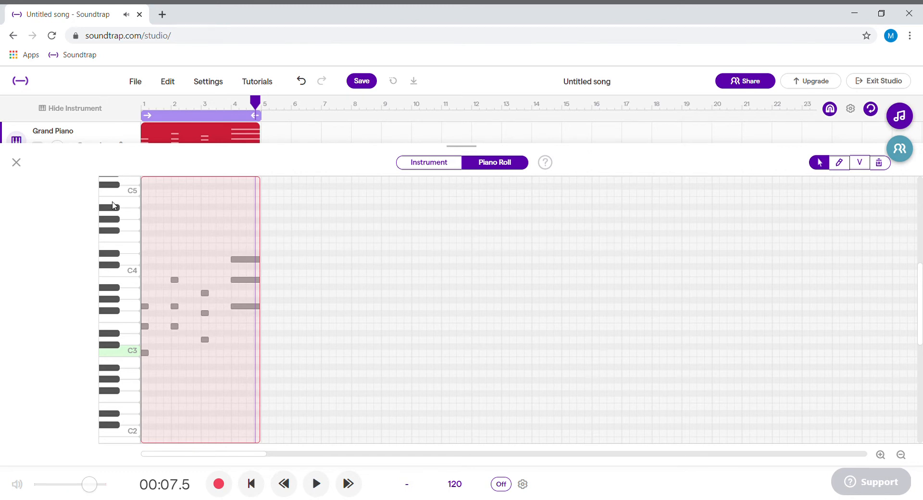
Replace the Grand Piano region with an empty one extended across bars 1 to 4.
click(16, 163)
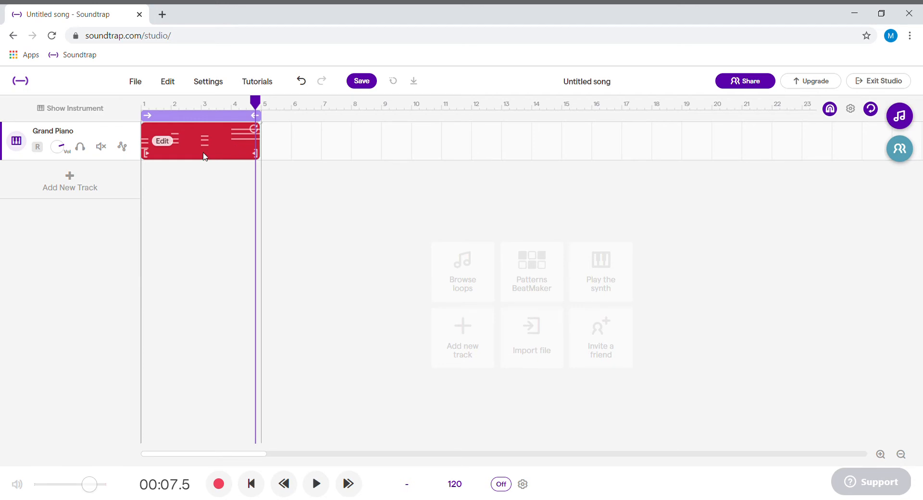
key(Delete)
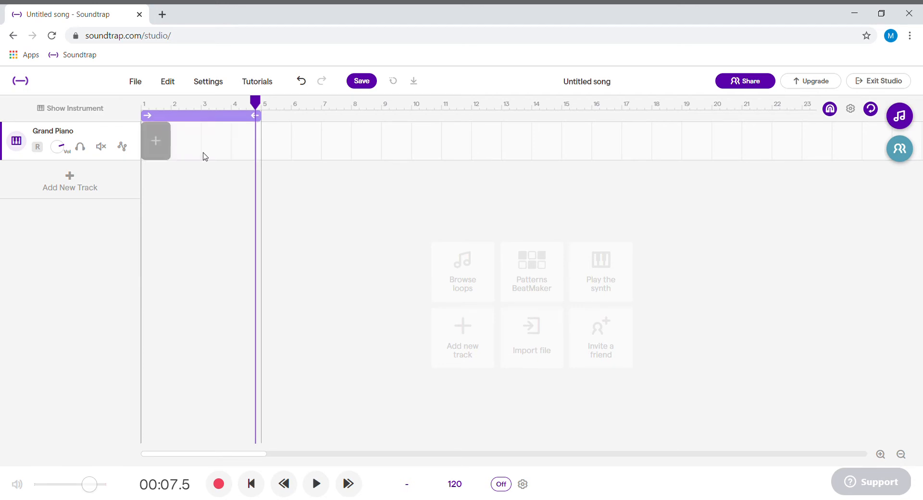
click(155, 144)
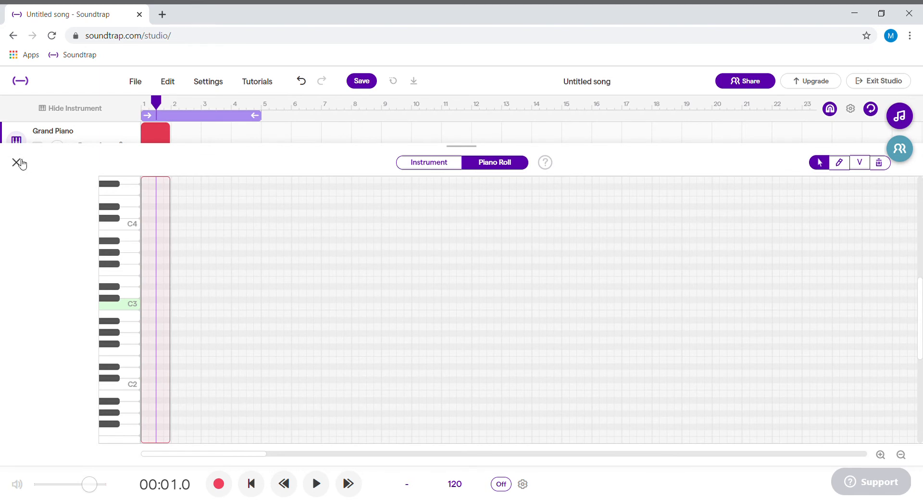
click(17, 162)
click(168, 158)
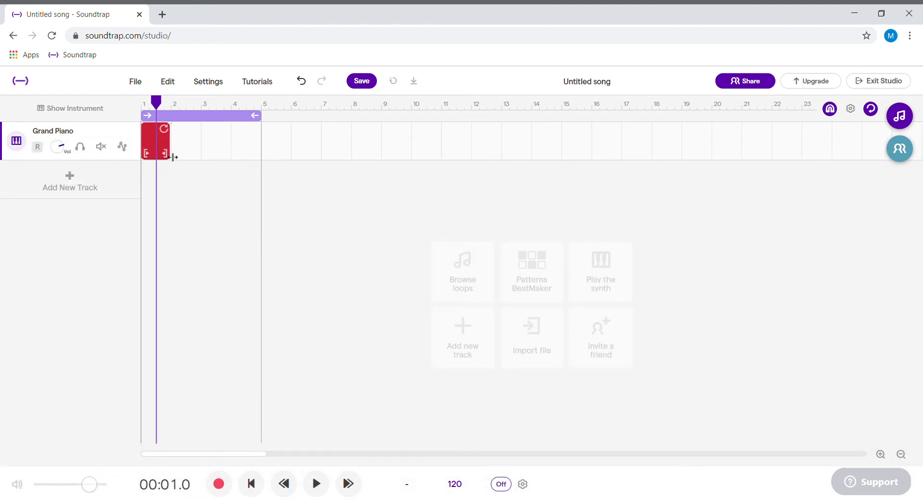
drag(174, 157, 262, 153)
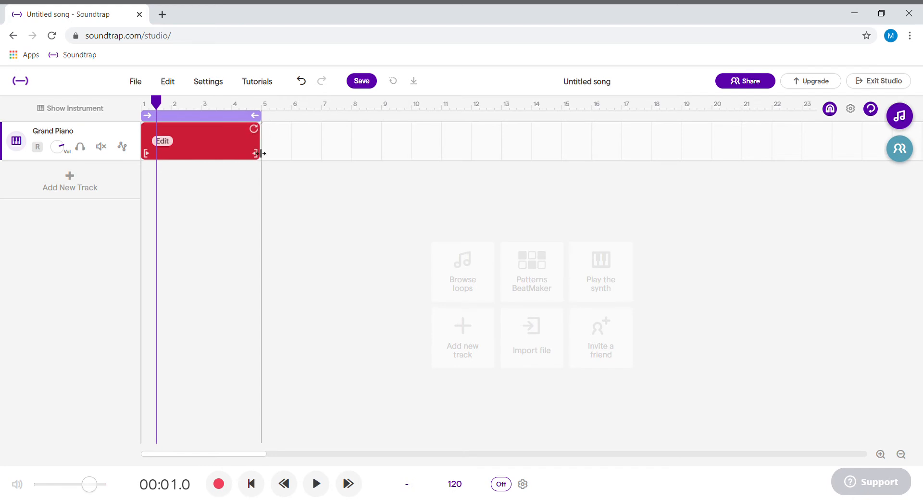
Show the empty region's playable piano keyboard and try out a few notes on it.
double_click(209, 146)
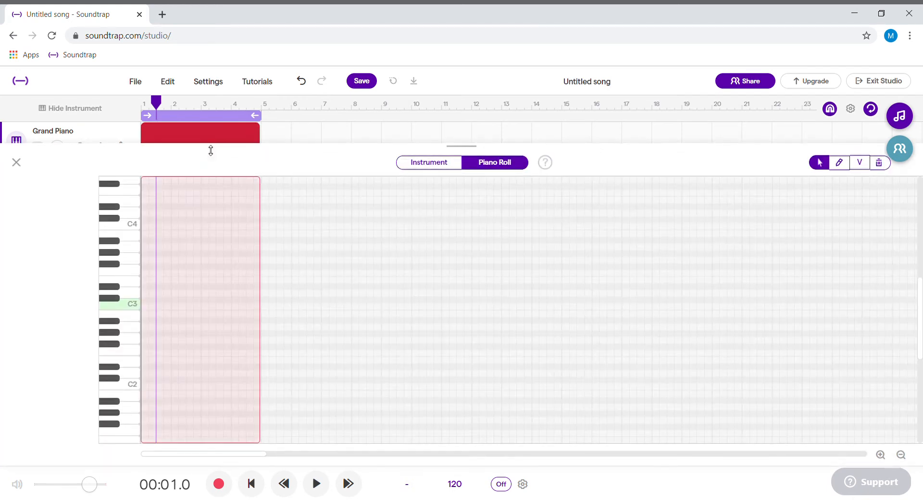
click(460, 164)
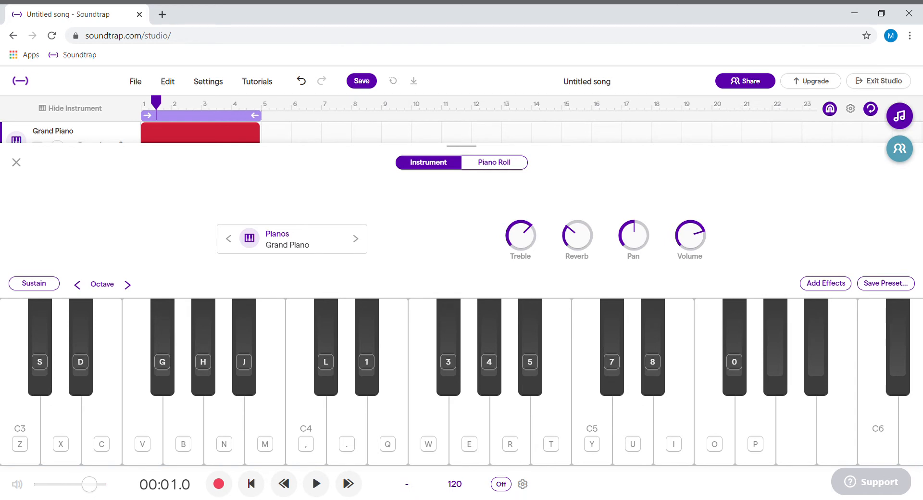
key(h)
key(j)
key(g)
key(c)
key(z)
key(c)
key(v)
Rehearse the chords C-E-G, E-G-B, D-F#-A and G-B-D twice on the piano keyboard without recording.
key(z)
key(c)
key(b)
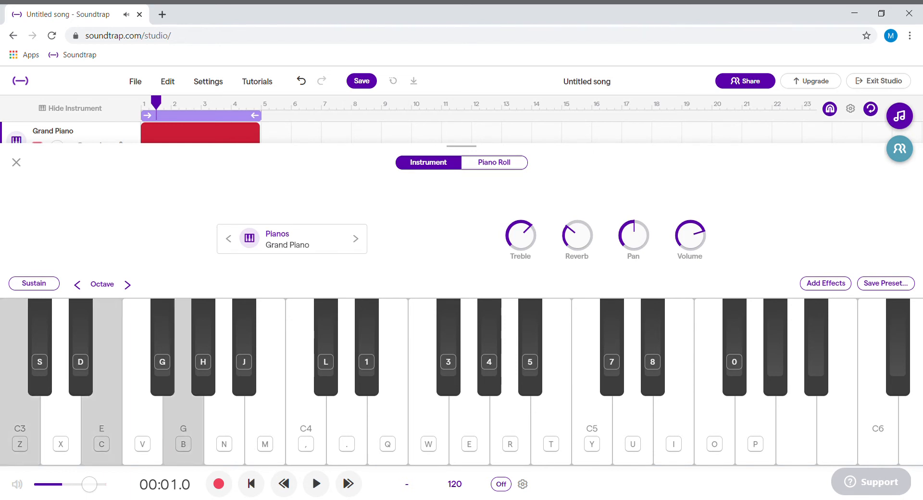
key(c)
key(m)
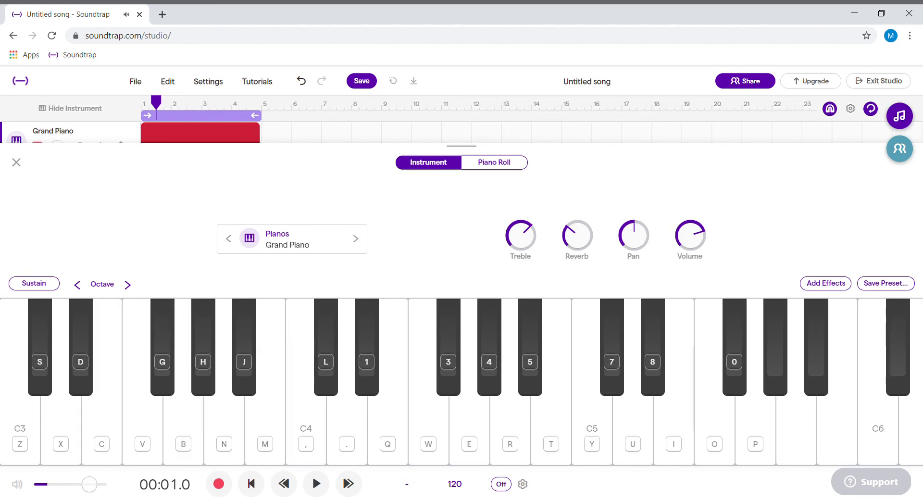
key(x)
key(g)
key(n)
key(b)
key(m)
key(period)
key(z)
key(c)
key(b)
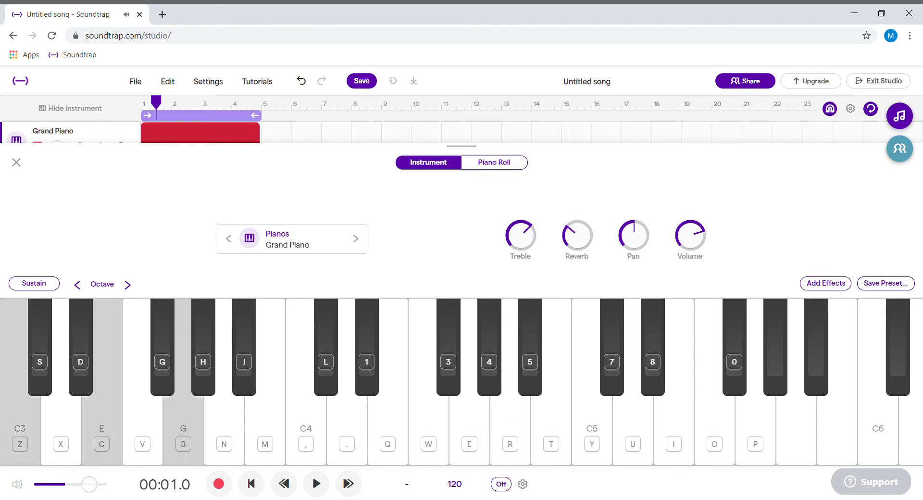
key(c)
key(m)
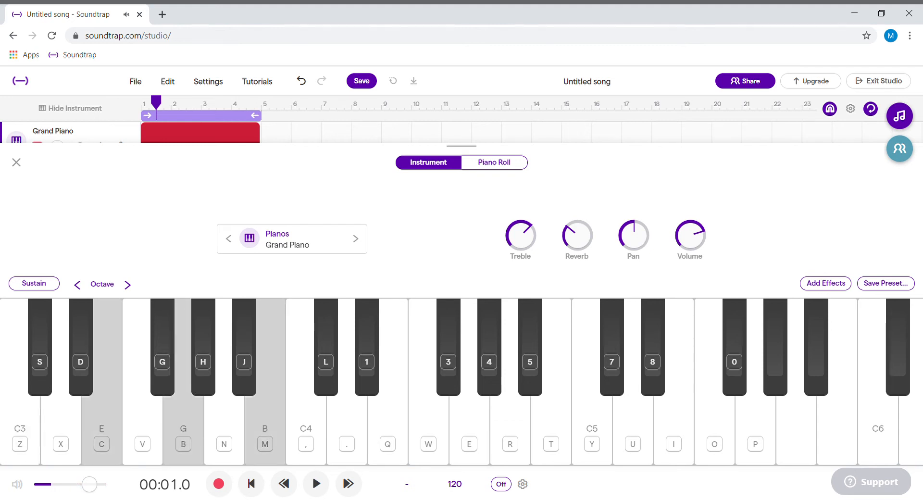
key(x)
key(g)
key(n)
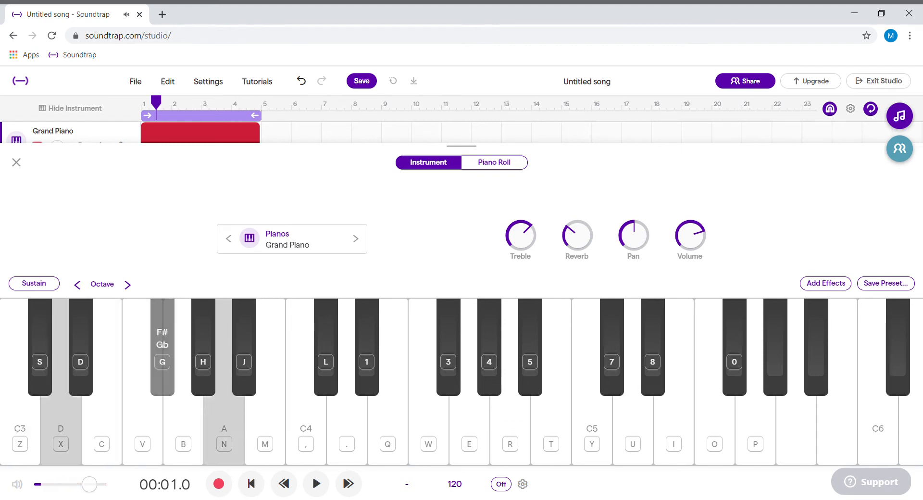
key(b)
key(m)
key(period)
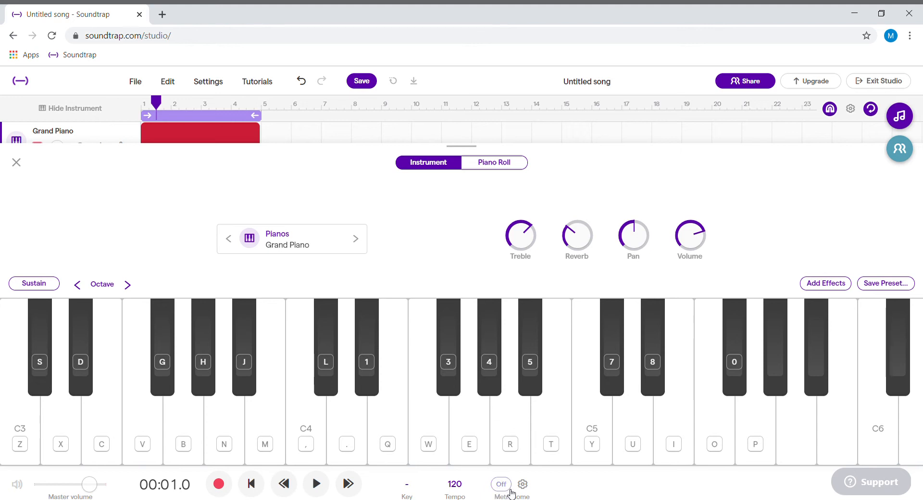
Turn the metronome on.
click(508, 486)
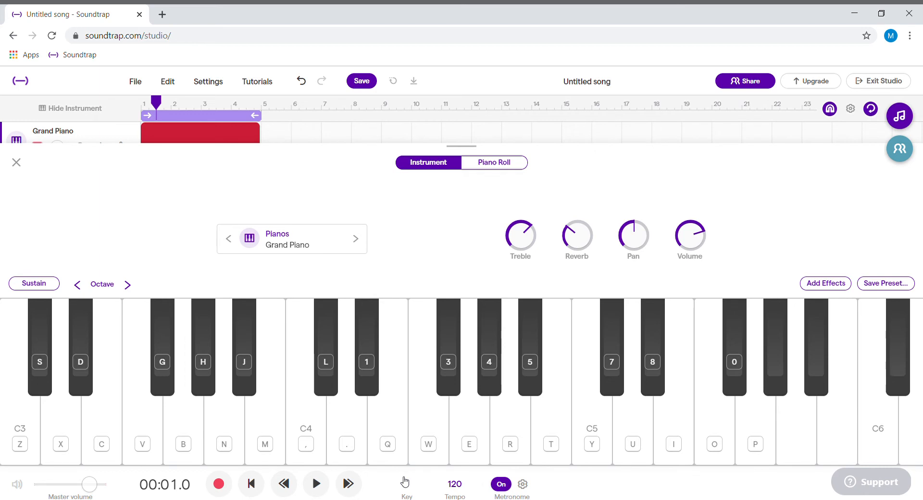
Play the empty loop briefly to hear the metronome and return the playhead to the song start.
key(space)
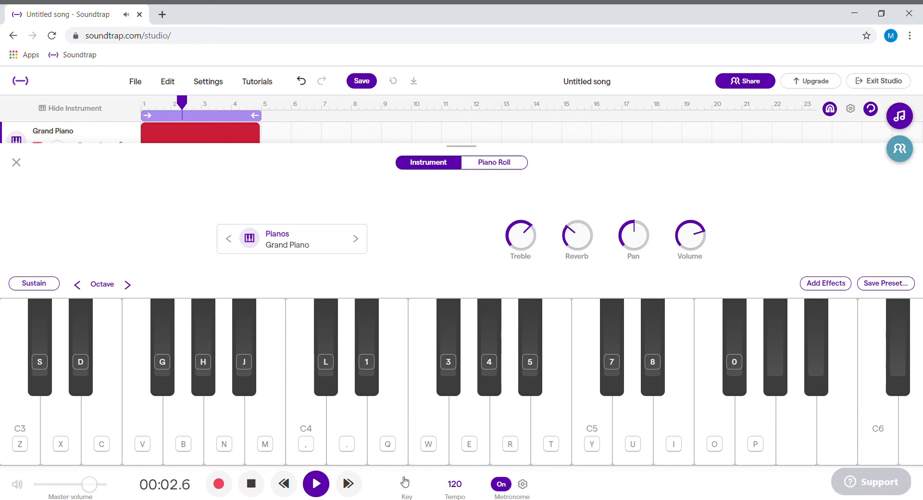
key(space)
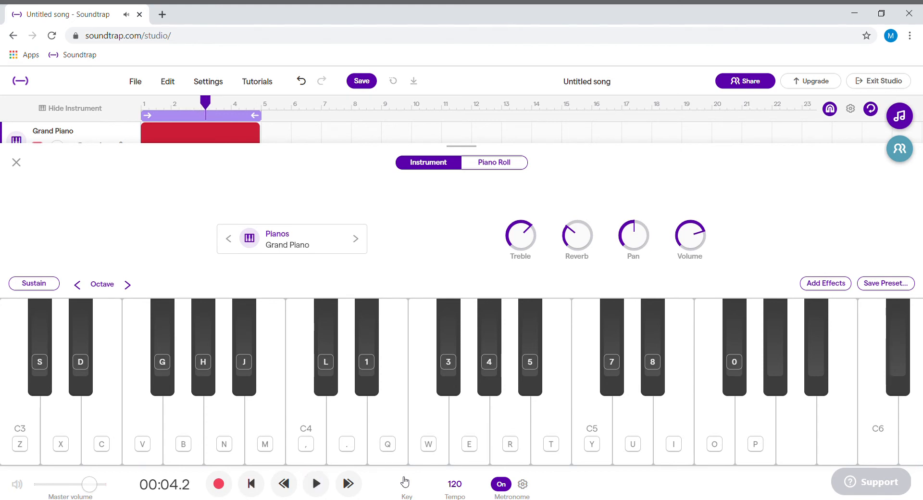
click(250, 483)
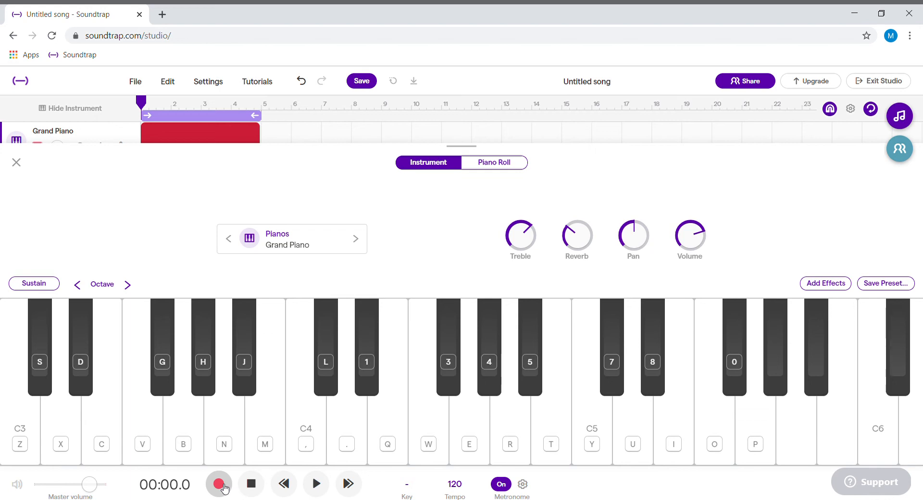
Record the chords C-E-G, E-G-B, D-F#-A and G-B-D on the piano keyboard, one per bar across bars 1 to 4.
click(222, 485)
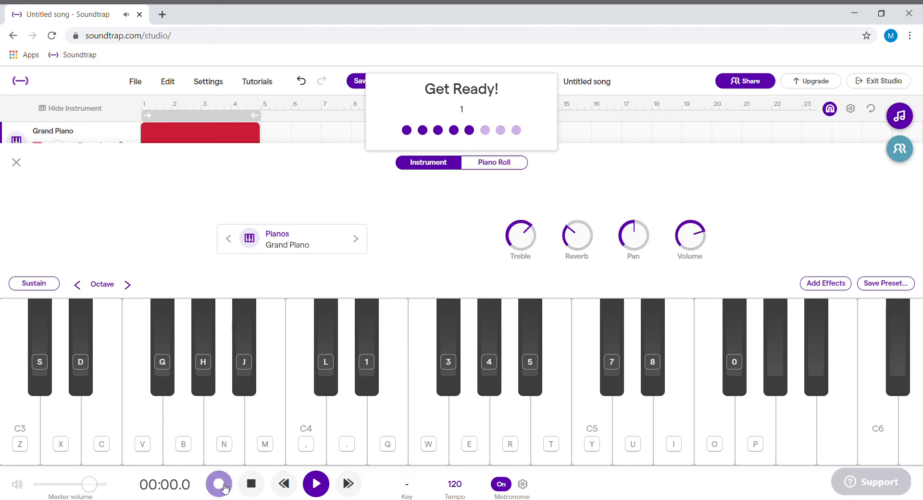
key(z)
key(c)
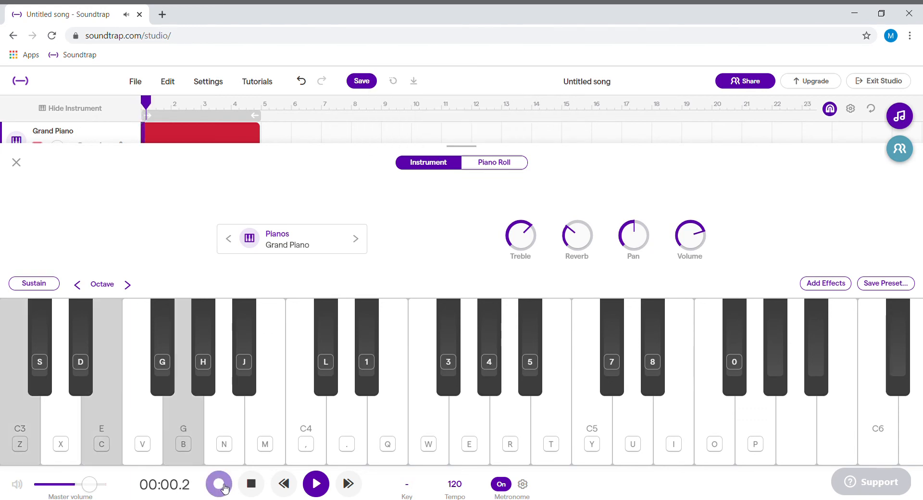
key(c)
key(b)
key(m)
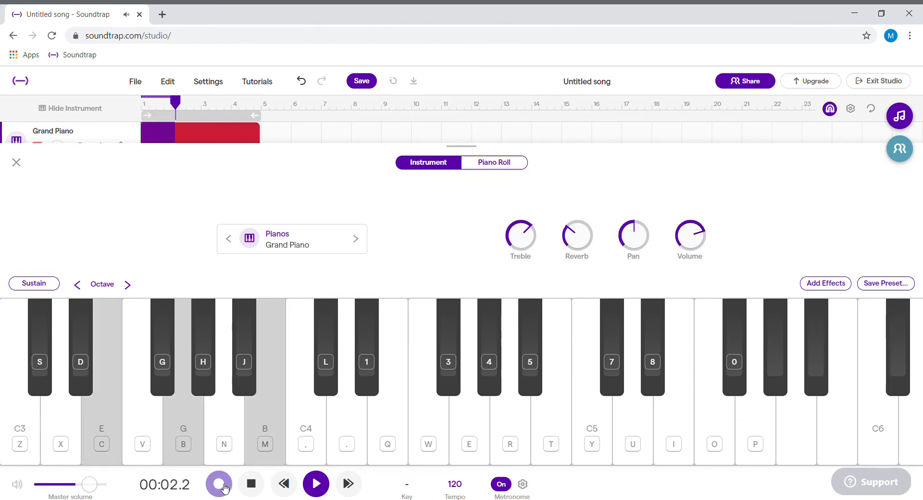
key(x)
key(g)
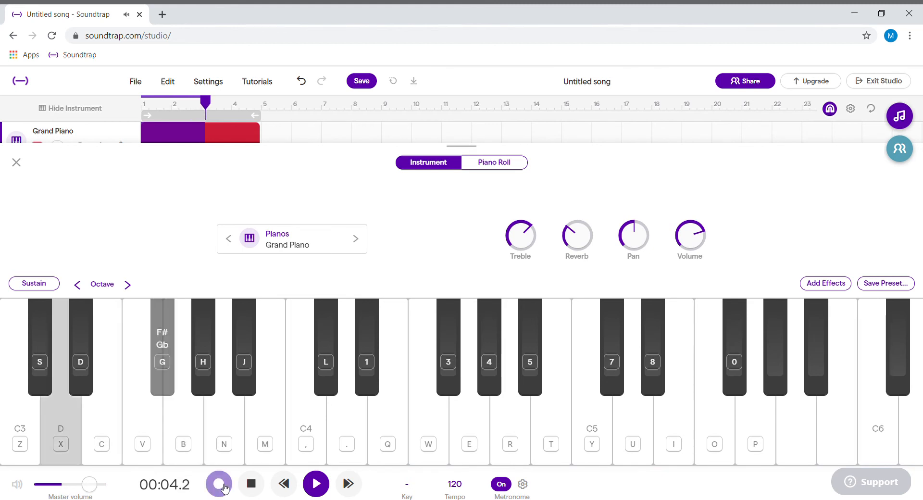
key(n)
key(m)
key(period)
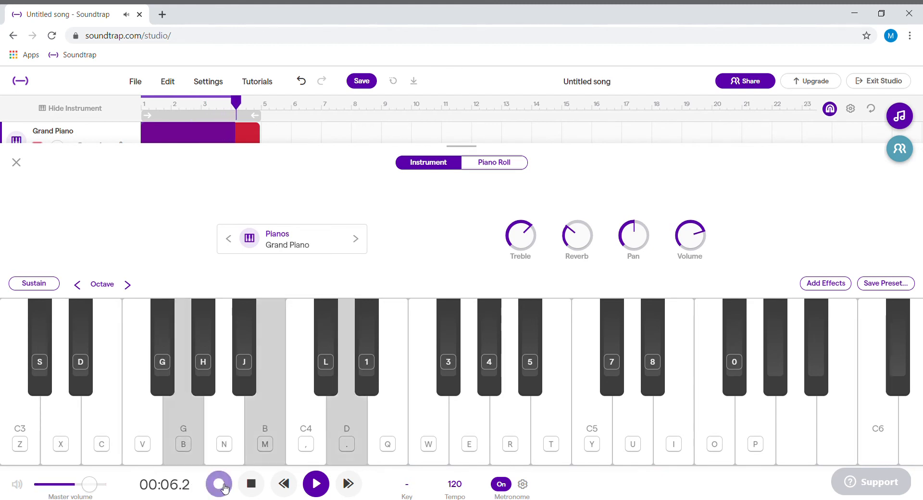
click(220, 485)
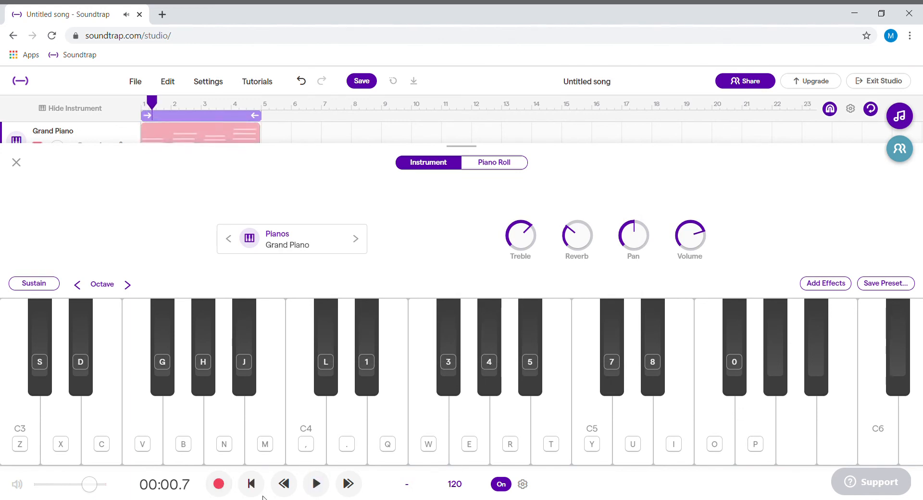
Play the newly recorded chord progression from the start through bar 4.
click(258, 488)
key(space)
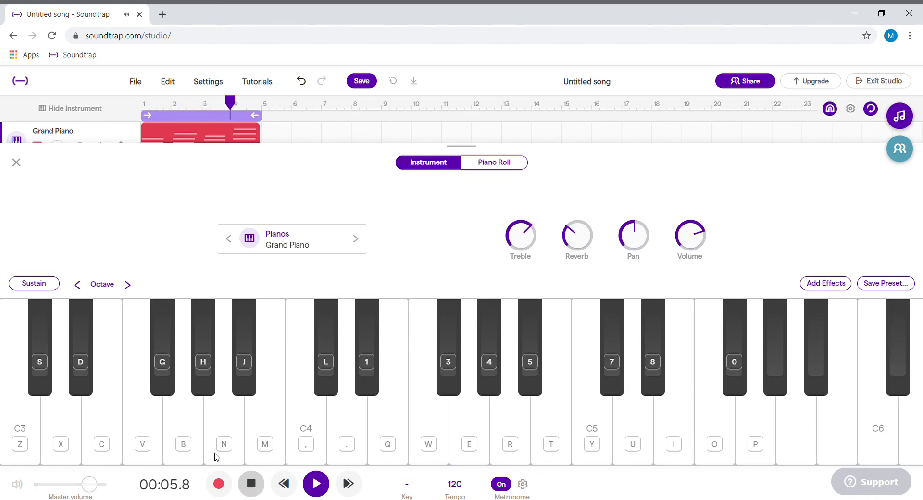
key(space)
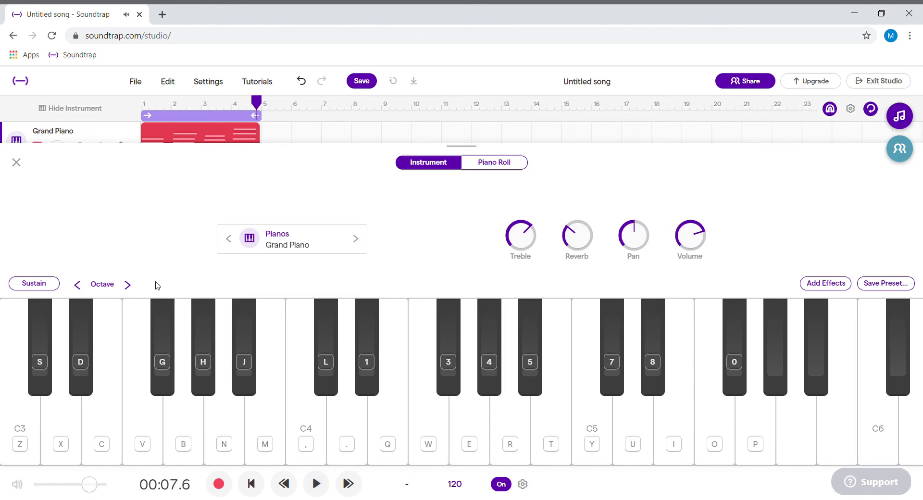
Open the recorded Grand Piano region in the piano roll and select all of its notes.
click(17, 162)
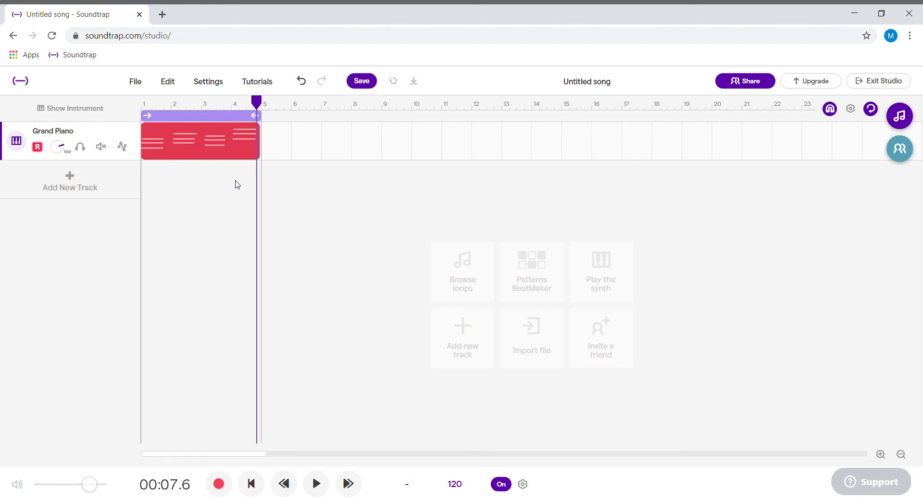
double_click(222, 148)
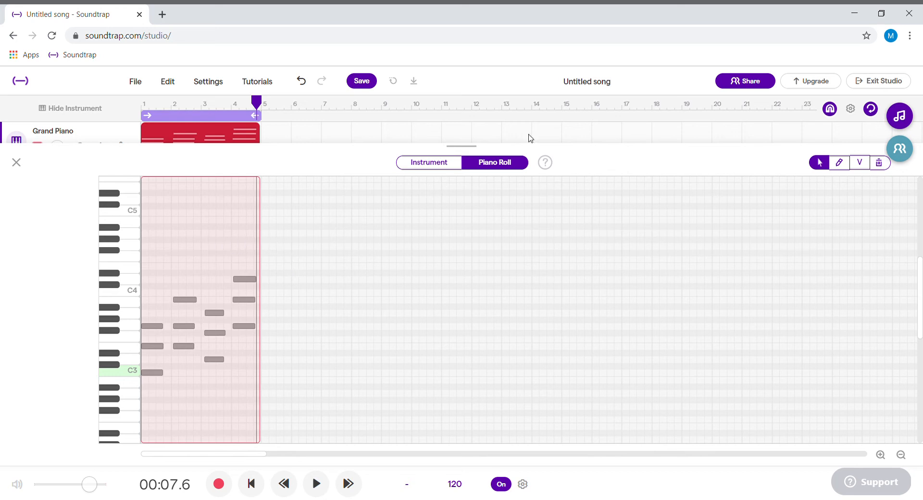
click(820, 168)
drag(246, 244, 219, 249)
key(ctrl+a)
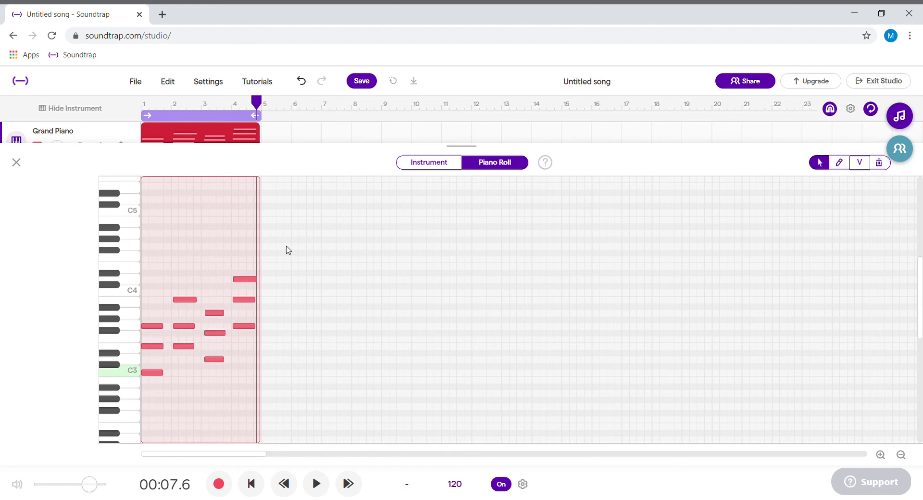
Try quantizing the selected notes to 1/64 and undo it.
right_click(224, 286)
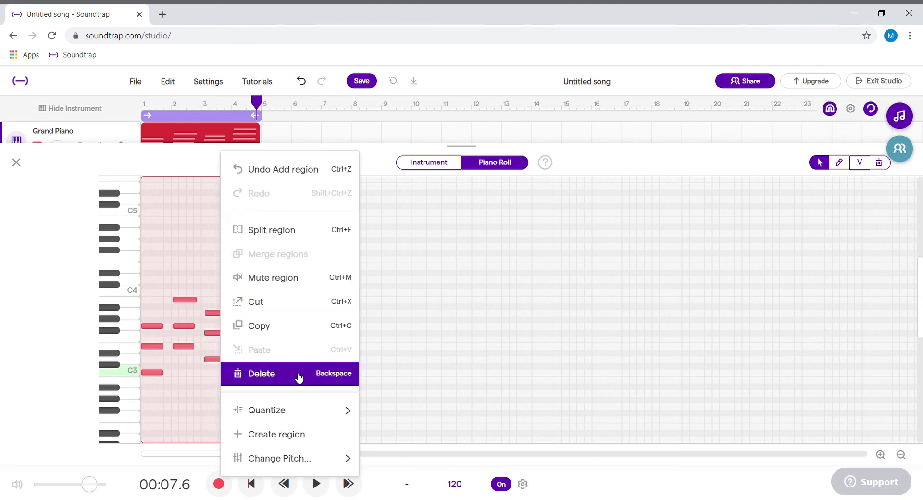
mouse_move(295, 407)
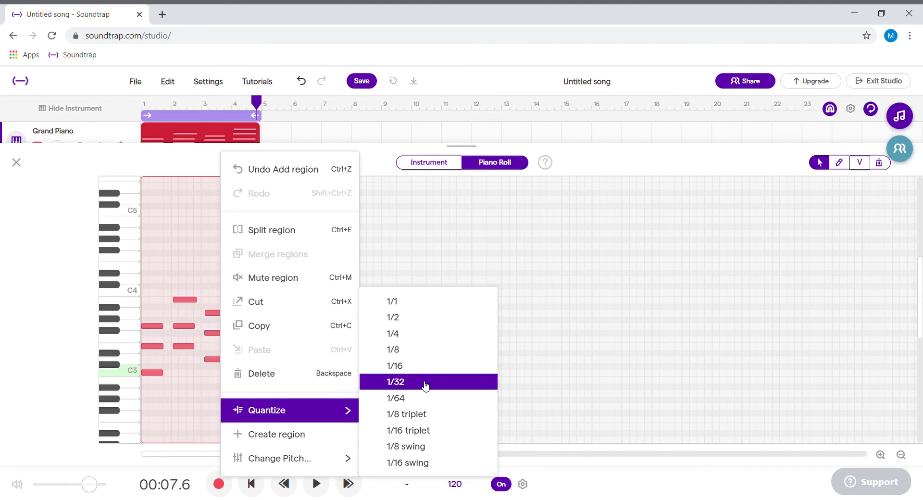
click(423, 399)
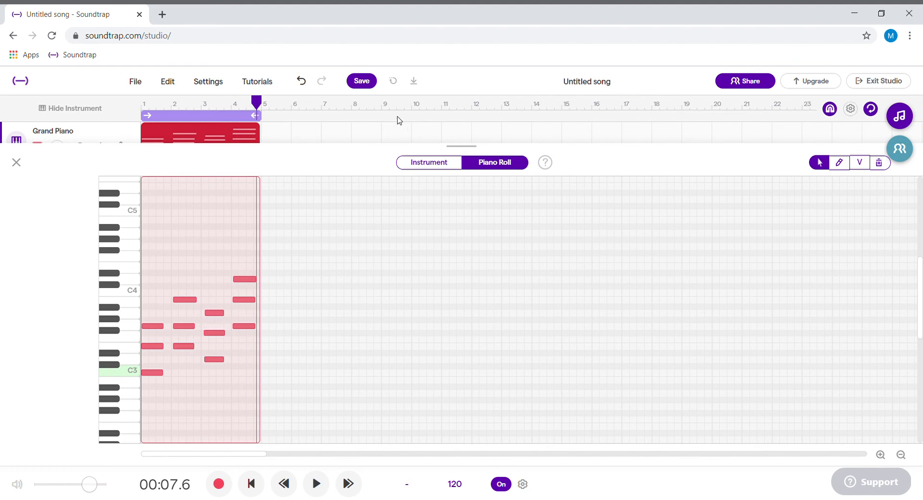
click(302, 83)
Try quantizing all the recorded chord notes to 1/4 and undo the change.
right_click(229, 270)
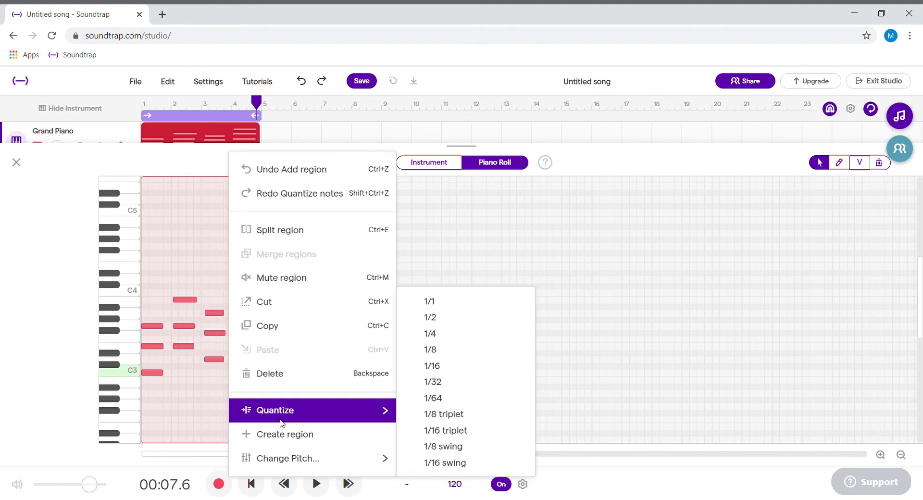
mouse_move(394, 402)
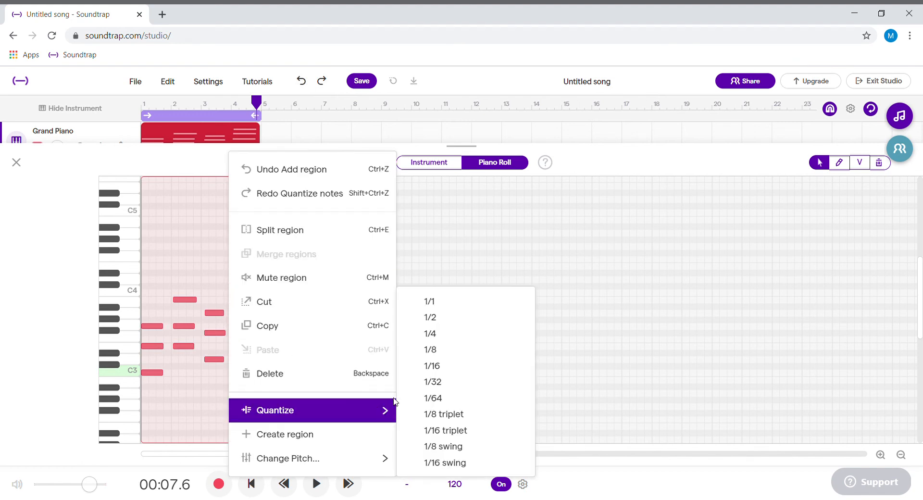
click(430, 333)
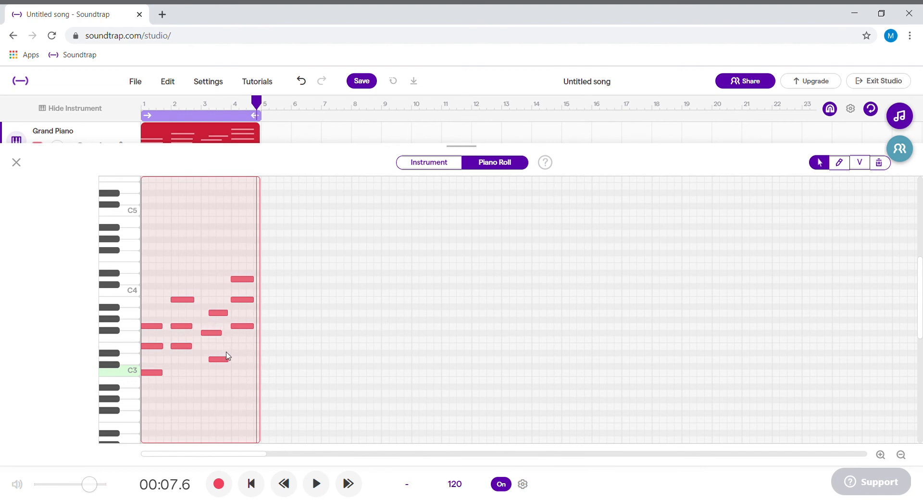
click(302, 81)
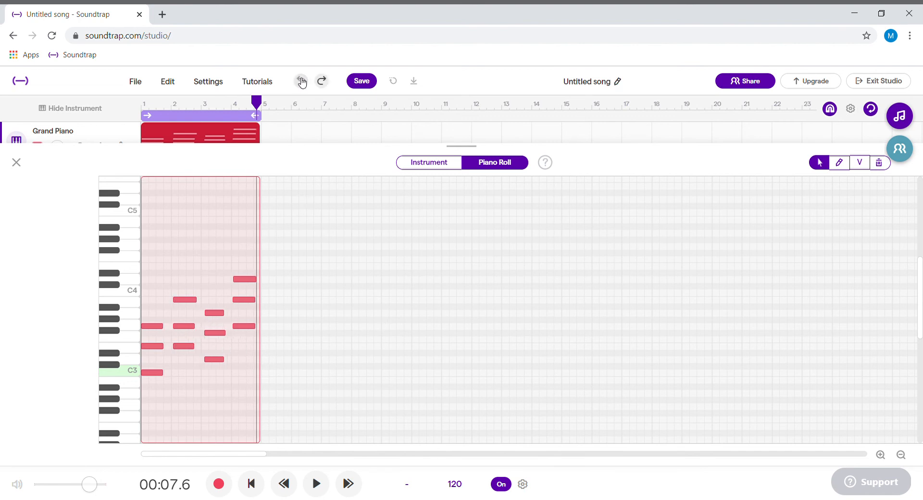
Quantize all the selected chord notes to 1/2.
right_click(219, 288)
mouse_move(286, 407)
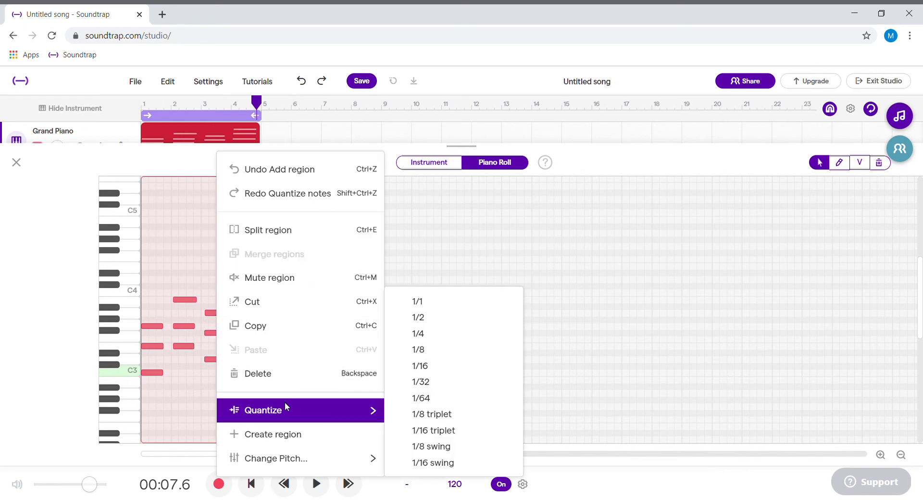
click(409, 318)
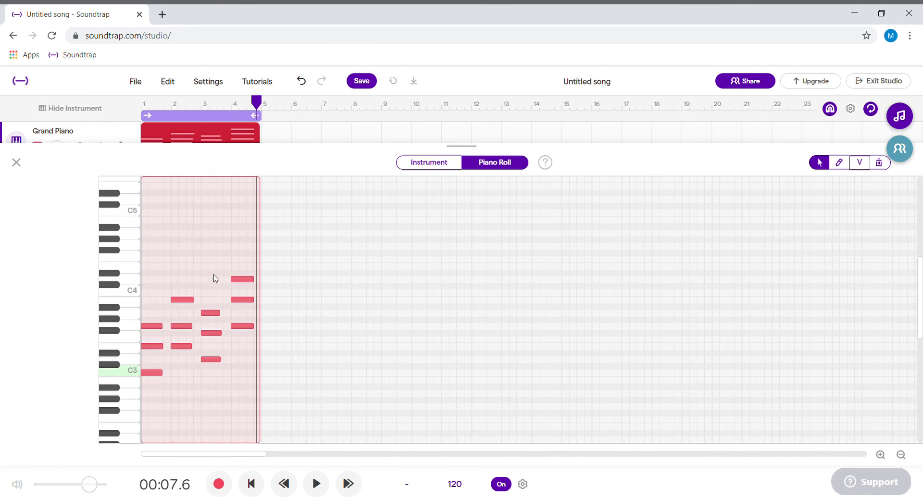
Play the quantized chord progression from the start to check its timing.
click(252, 485)
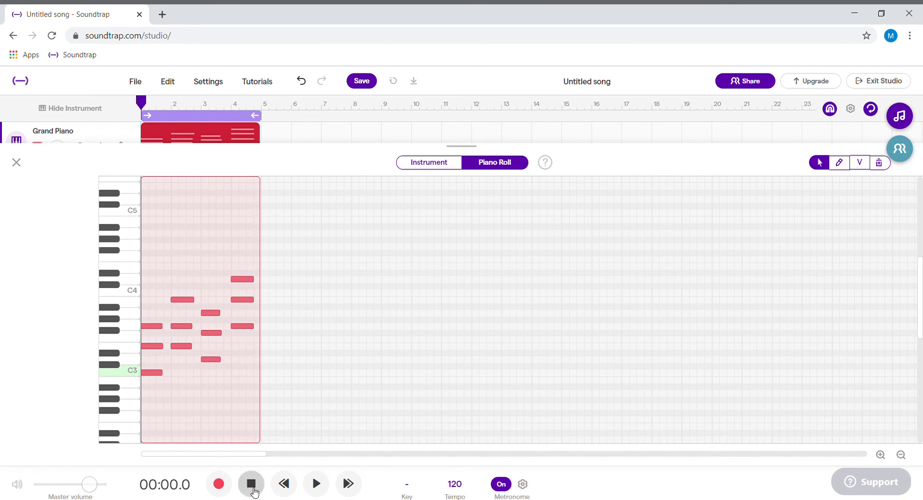
key(space)
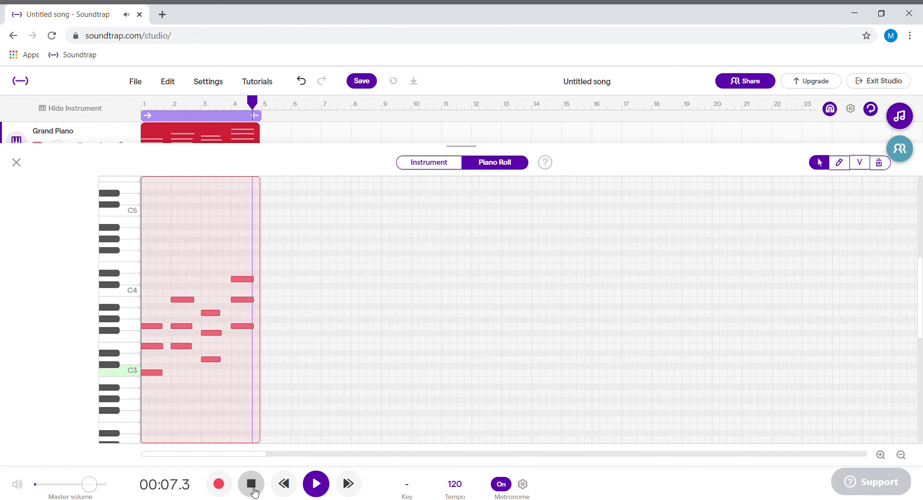
click(251, 483)
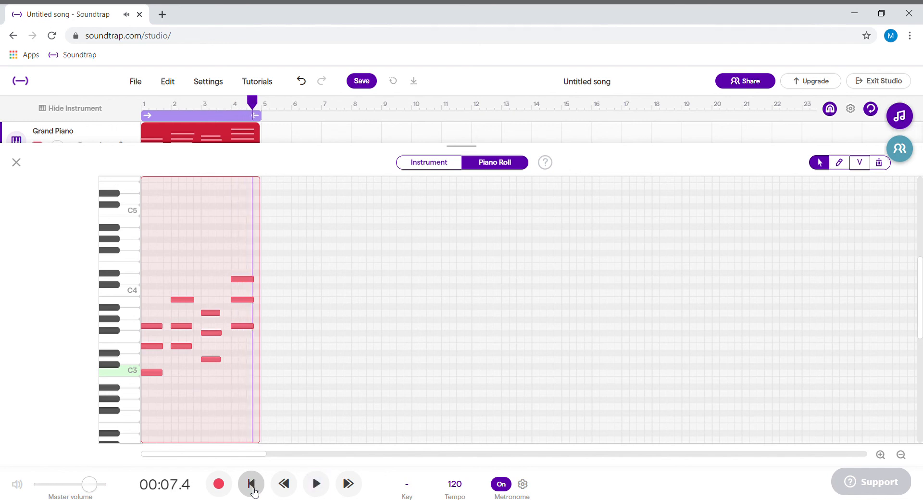
Turn the metronome off and return the playhead to the song start.
click(511, 486)
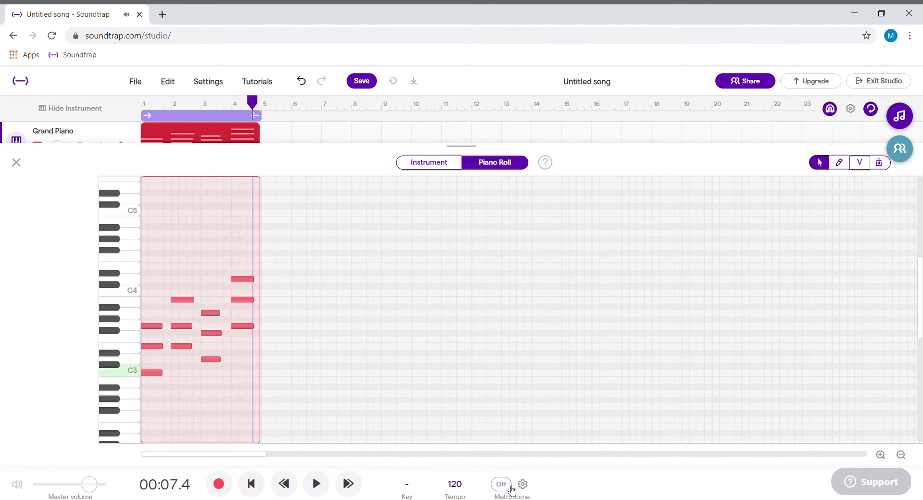
click(265, 481)
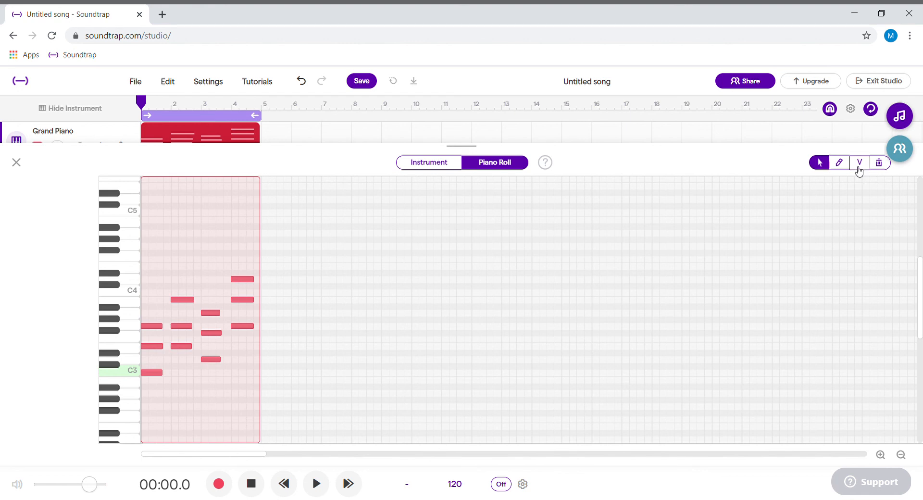
Lengthen the three notes of the D-F#-A chord in bar 3 to the start of bar 4.
click(242, 236)
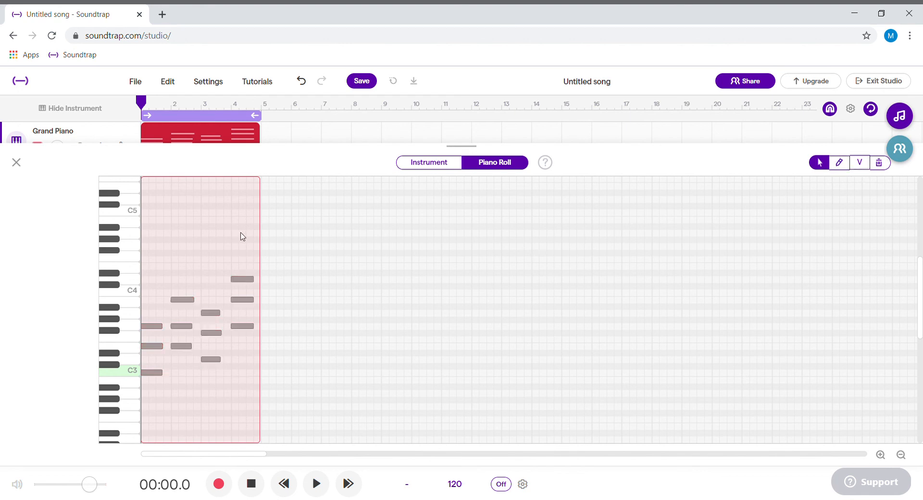
click(211, 313)
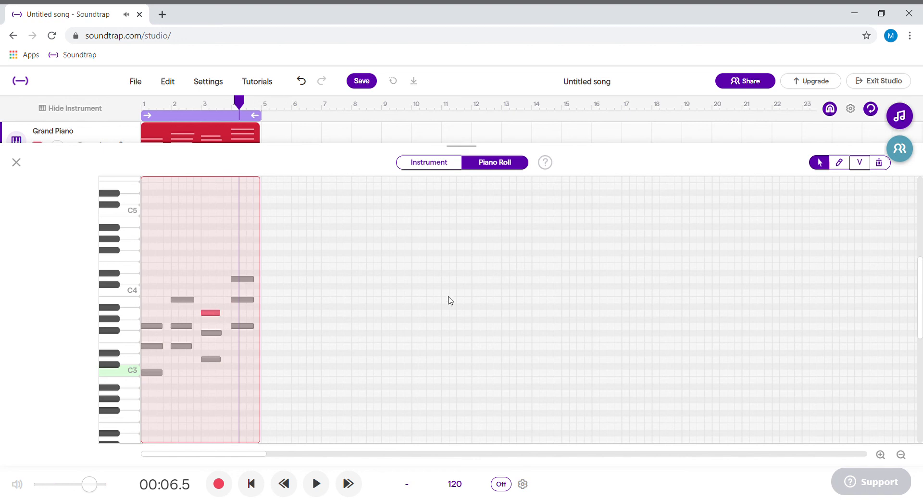
drag(223, 316, 234, 362)
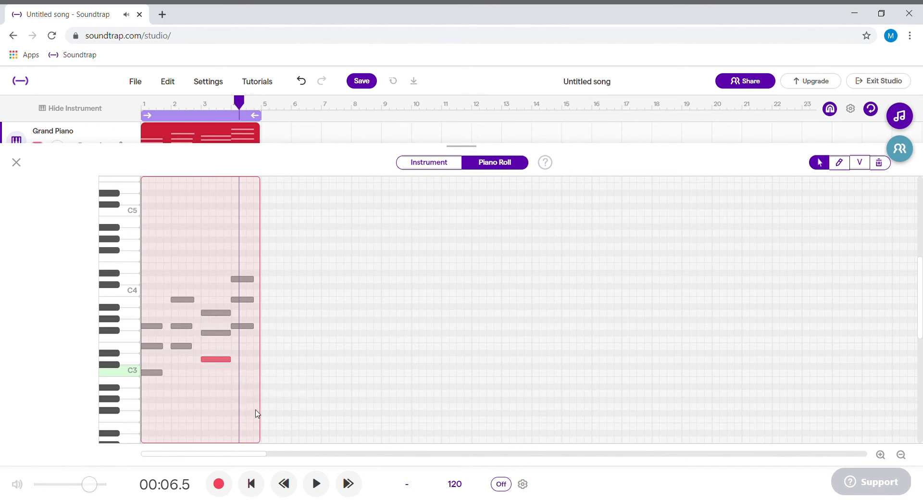
Play the progression with the lengthened bar 3 chord and close the piano roll.
click(252, 484)
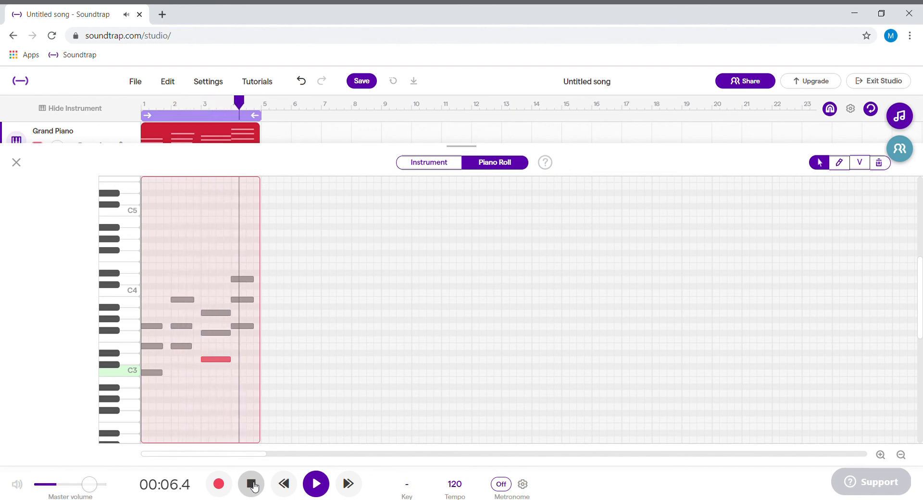
click(255, 486)
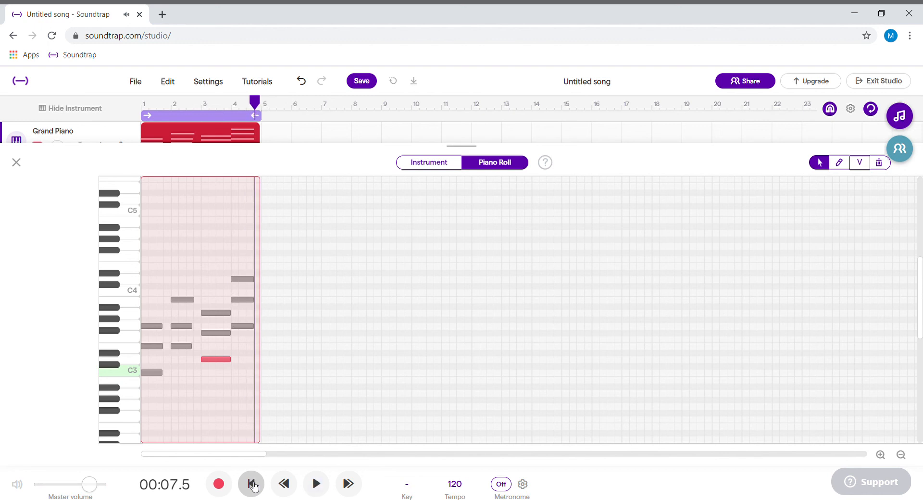
click(16, 162)
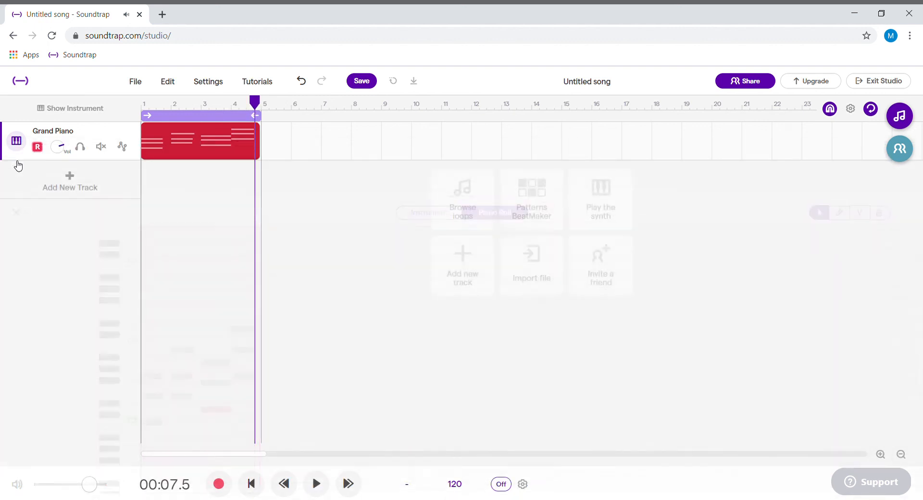
mouse_move(180, 139)
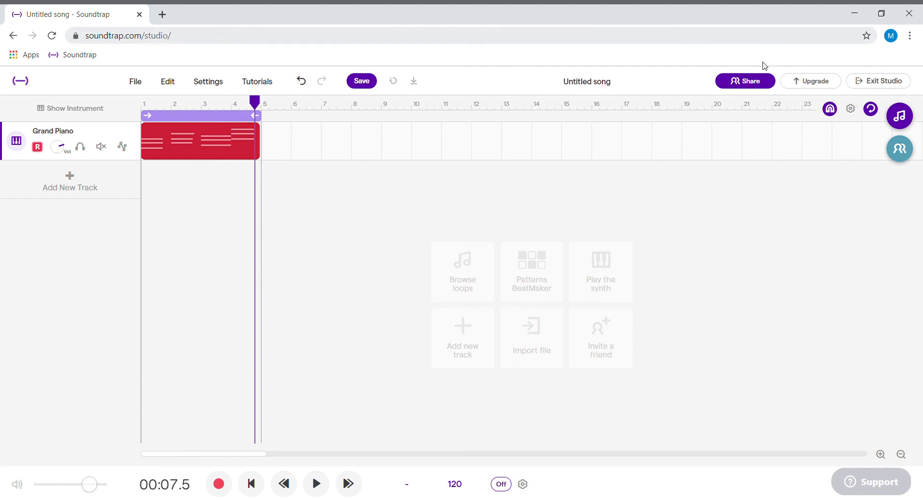
Look over the options for sharing the project with collaborators and close them without inviting anyone.
click(744, 88)
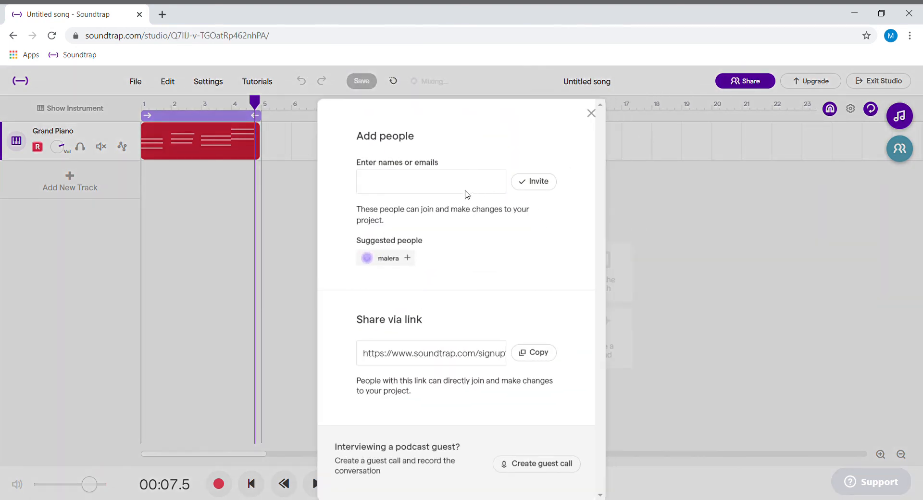
click(457, 188)
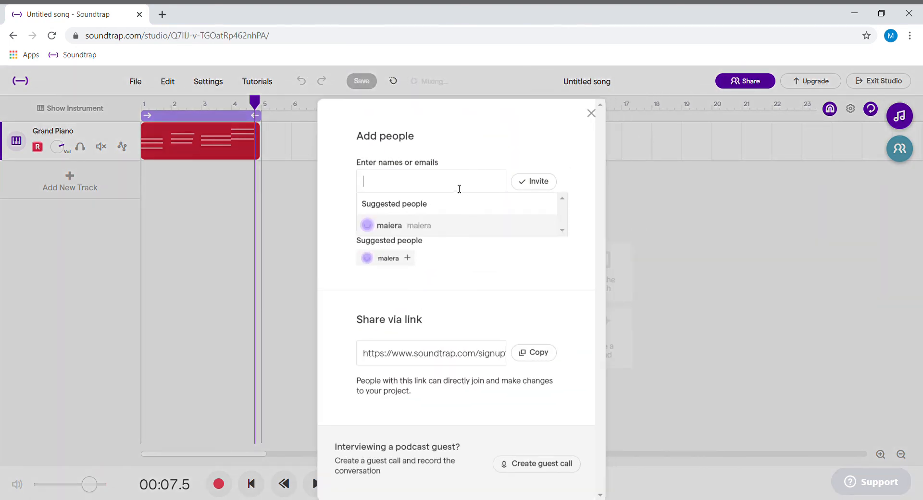
click(590, 118)
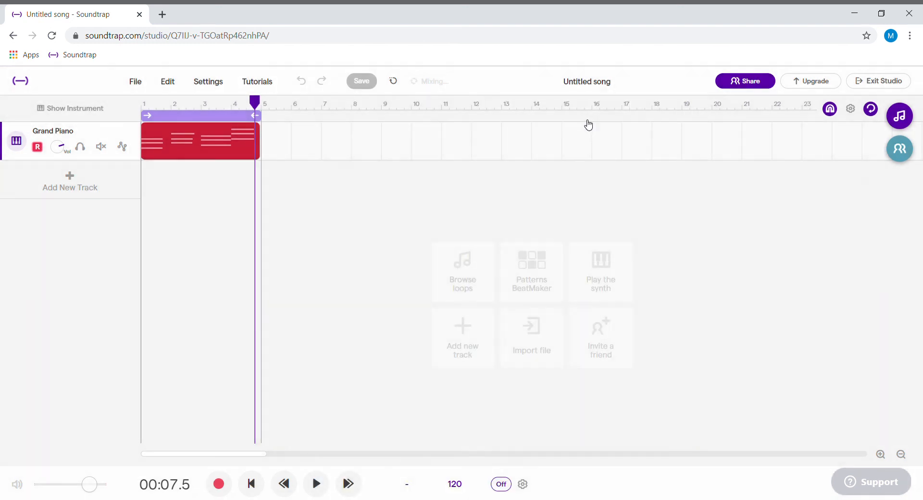